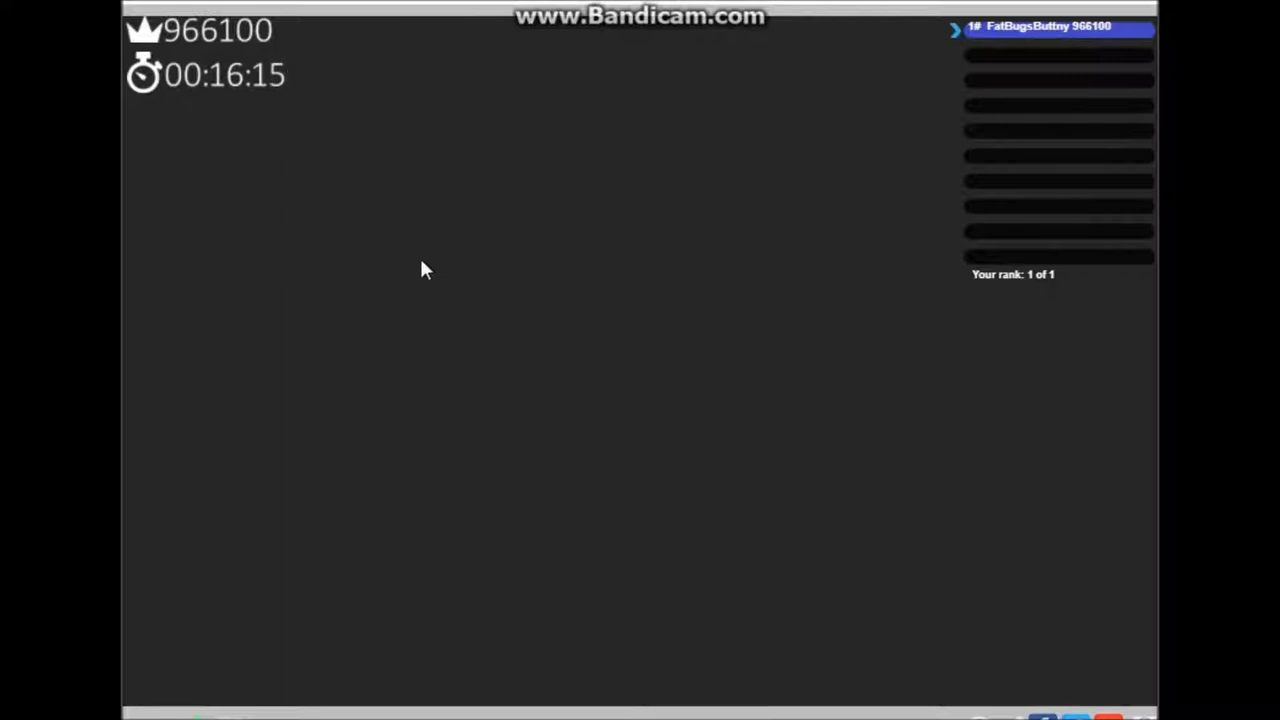
Collect points across the centre of the game field while holding first place.
left_click(419, 255)
left_click(716, 316)
left_click(534, 390)
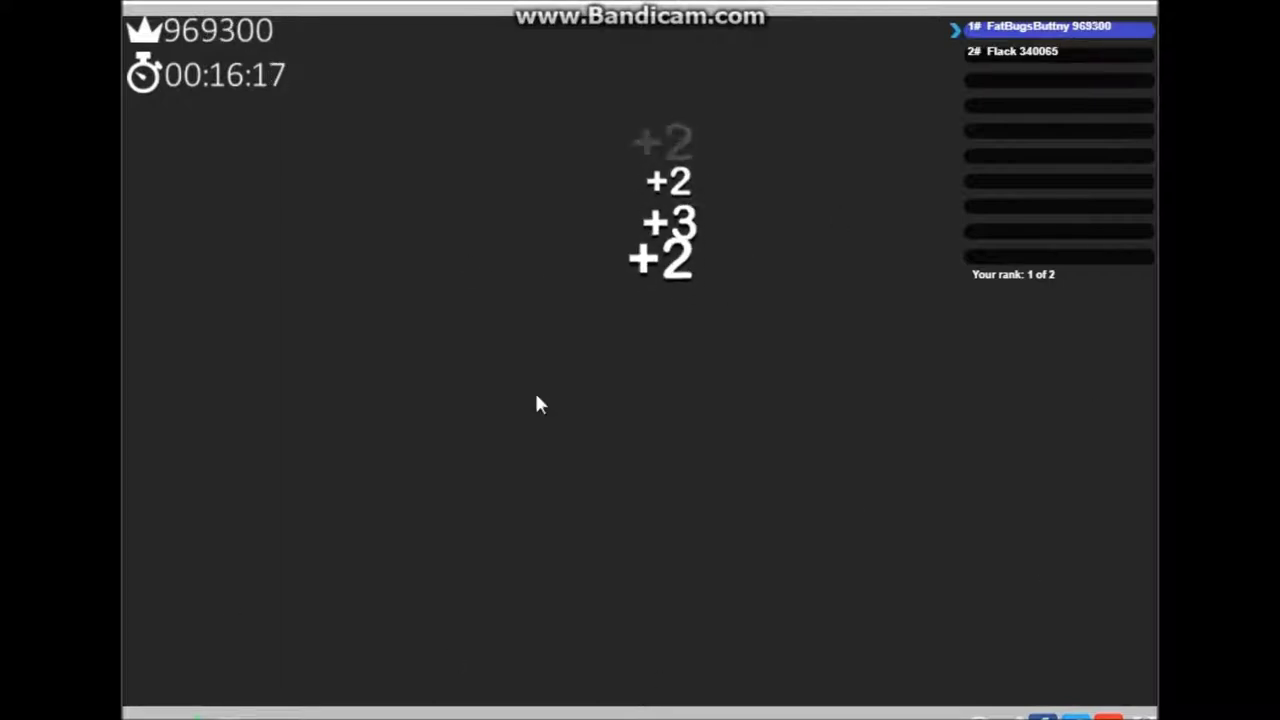
left_click(607, 367)
left_click(612, 380)
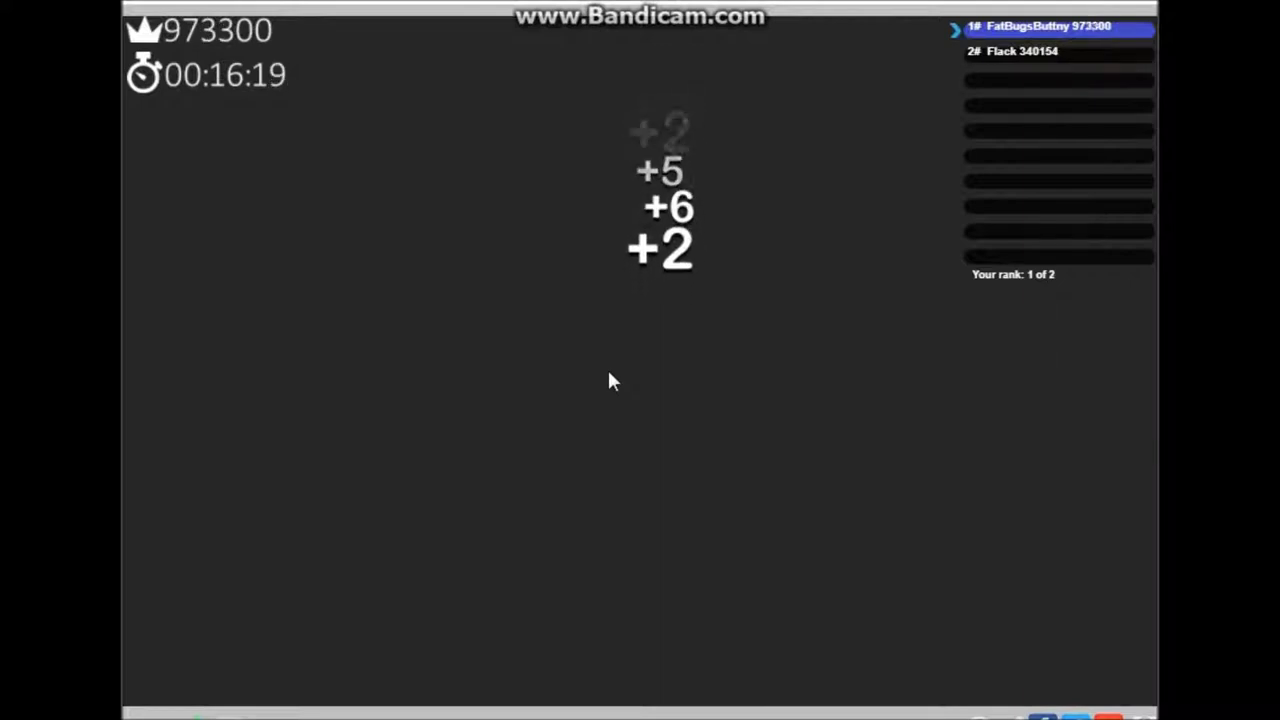
left_click(612, 380)
left_click(612, 380)
left_click(612, 380)
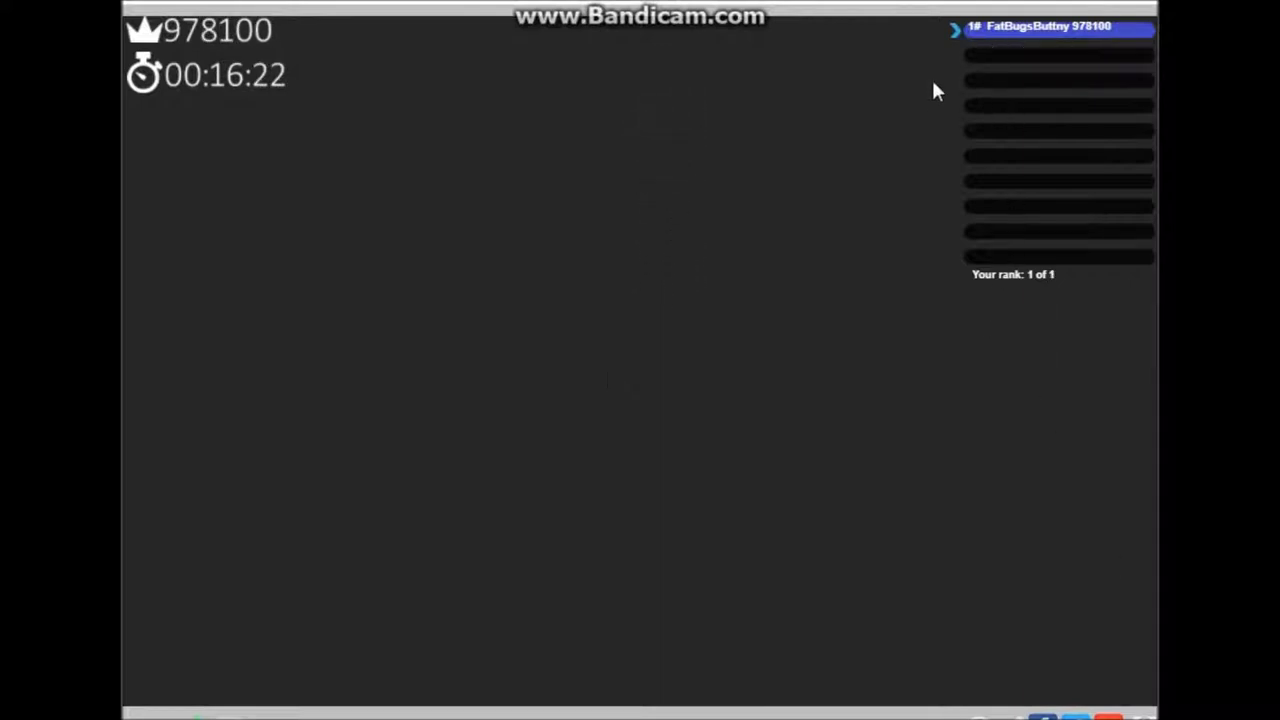
Gather points near the top-right of the field until the crown score reads 1,006,000.
left_click(1014, 46)
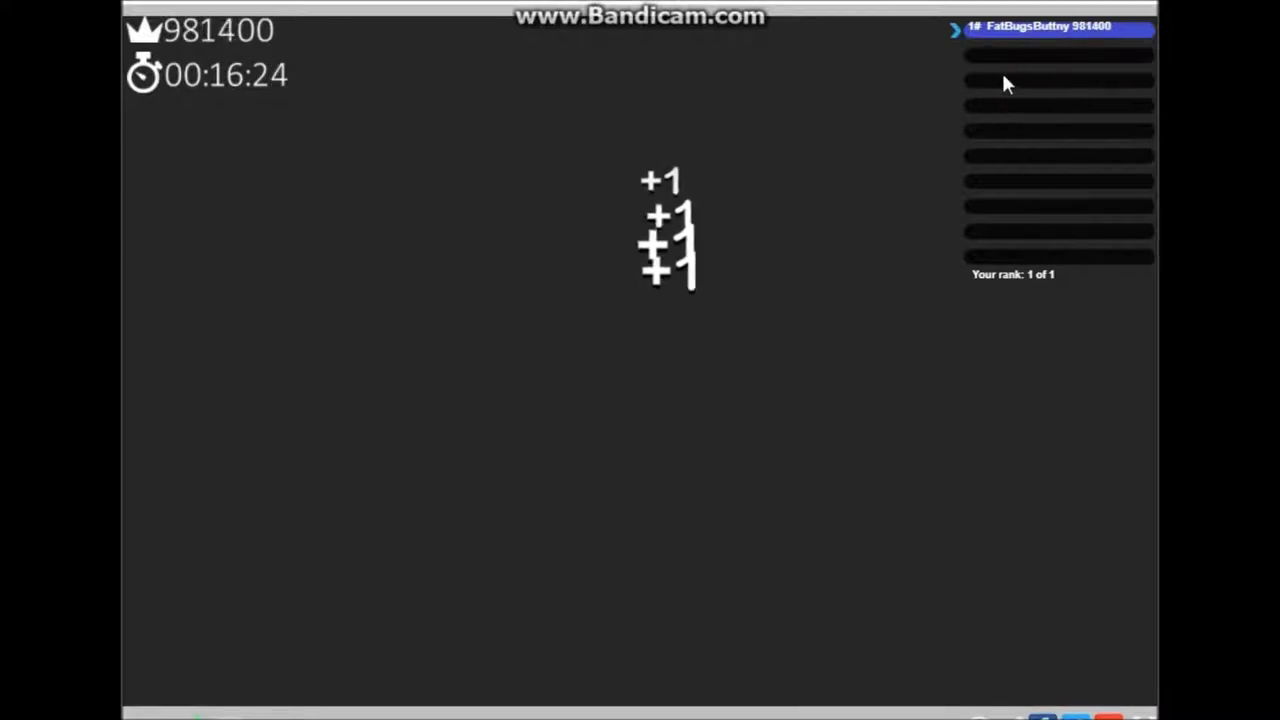
left_click(1001, 70)
left_click(1012, 106)
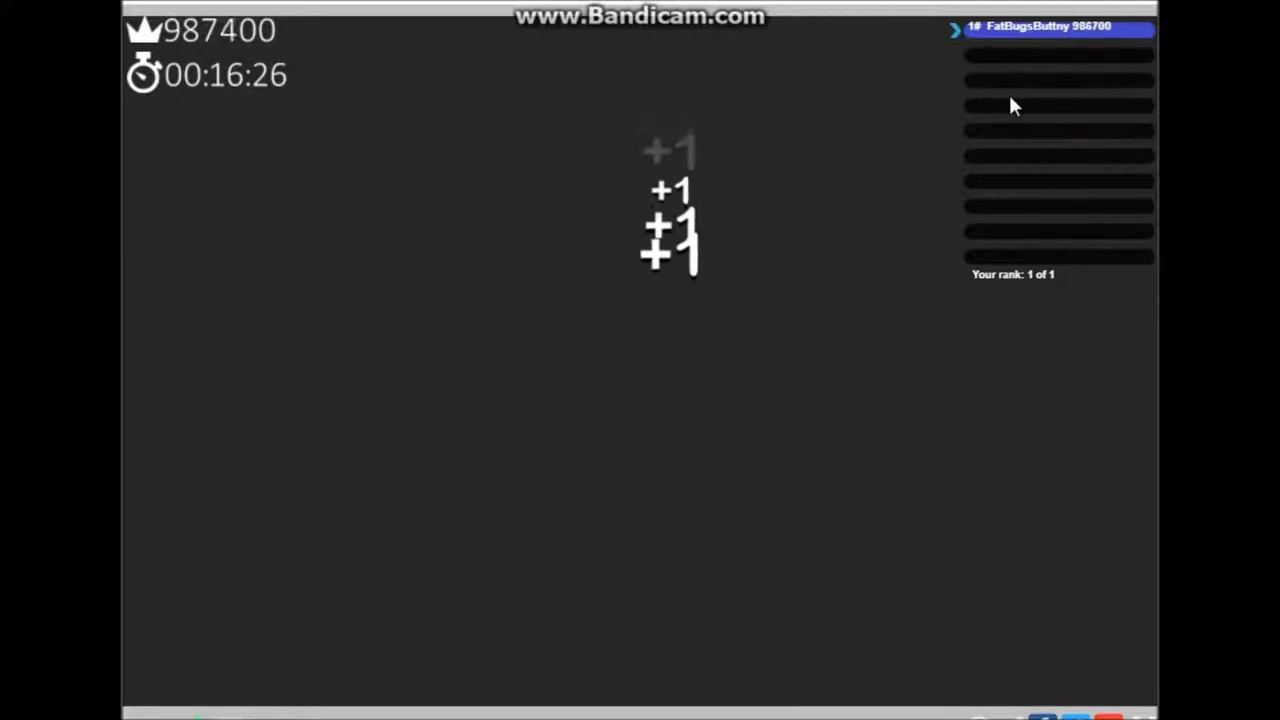
left_click(998, 110)
left_click(1021, 98)
left_click(874, 148)
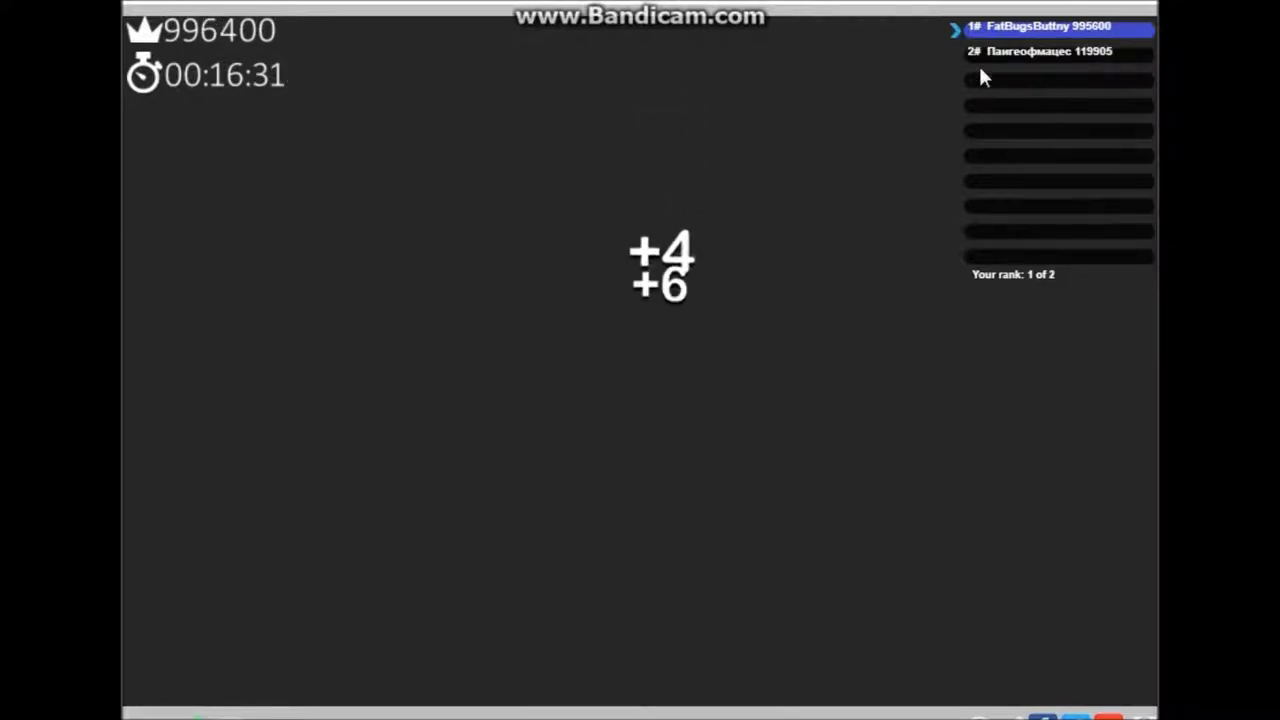
left_click(1055, 80)
left_click(1008, 62)
left_click(1008, 62)
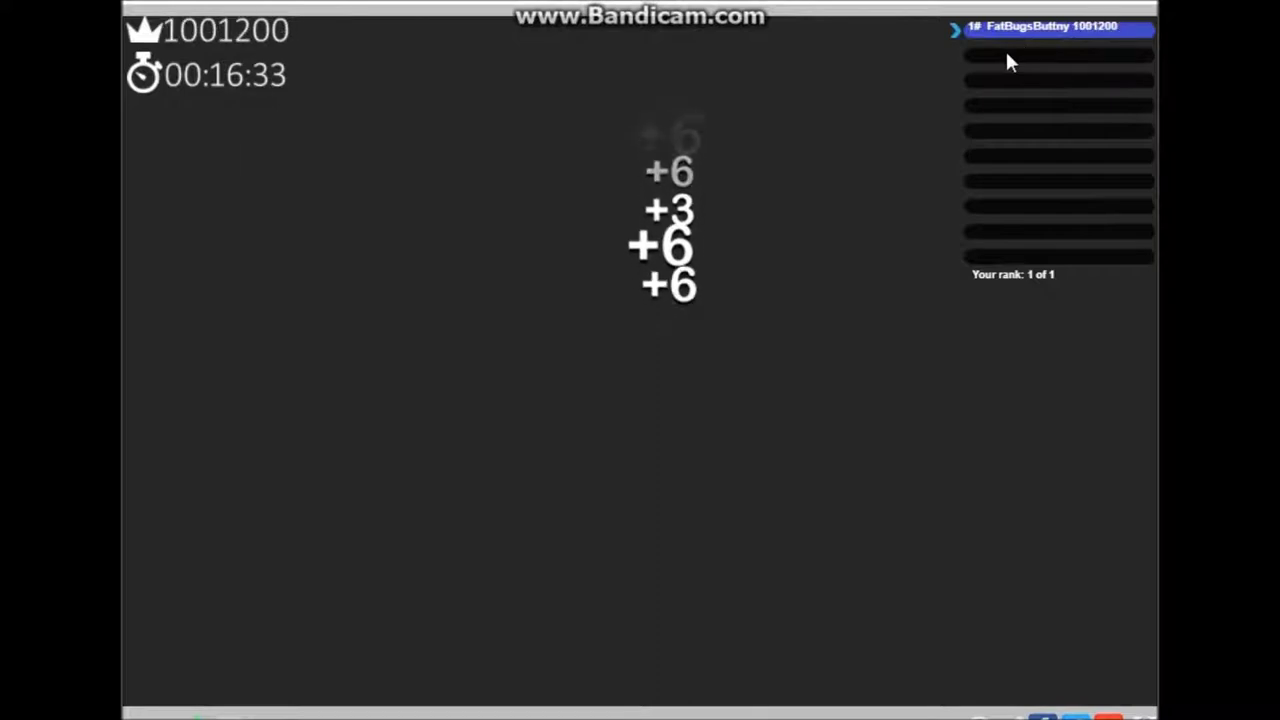
left_click(1008, 62)
left_click(1008, 62)
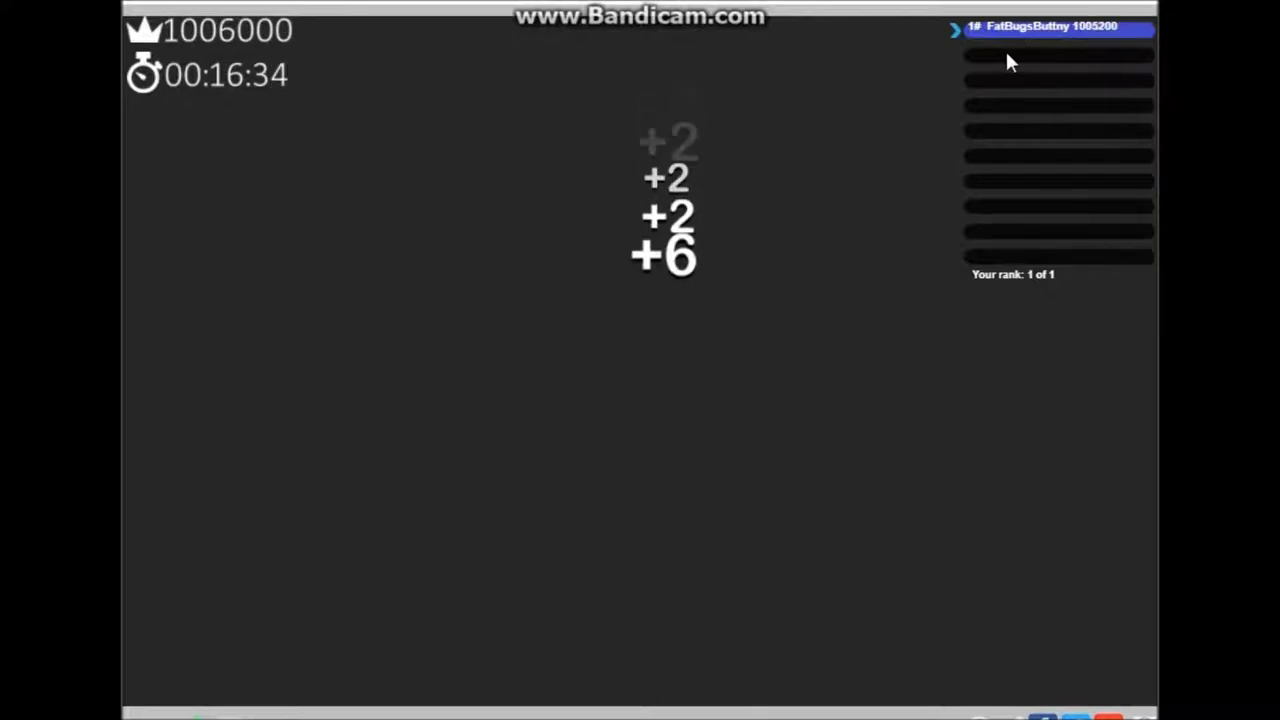